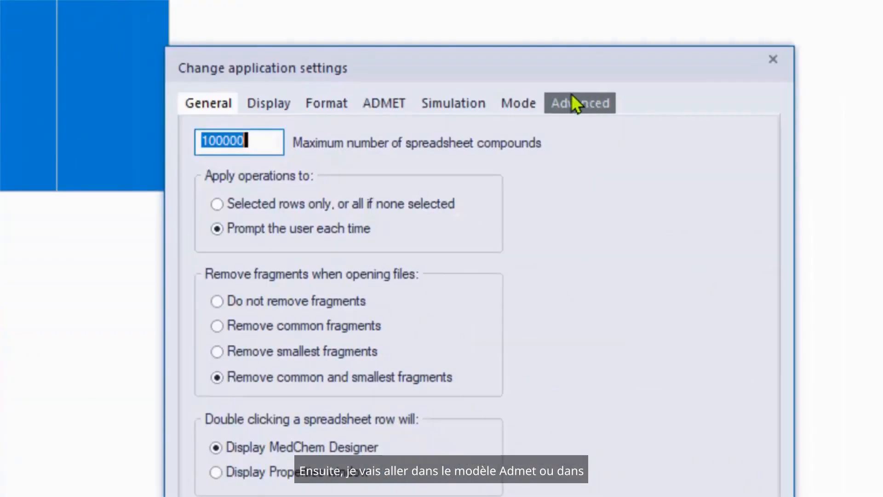
- Review the ADMET application settings, keep the secondary microstate threshold at 1% to pKa, and accept them
click(856, 483)
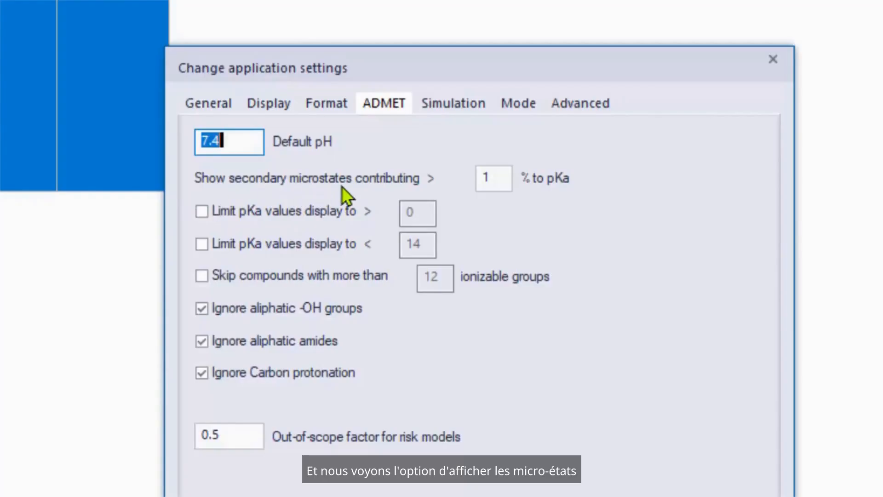
click(488, 178)
text(1)
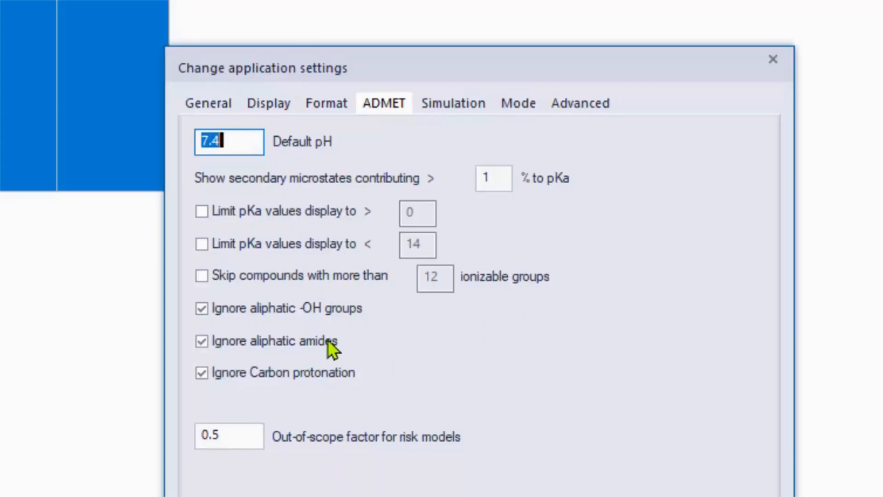
mouse_move(264, 318)
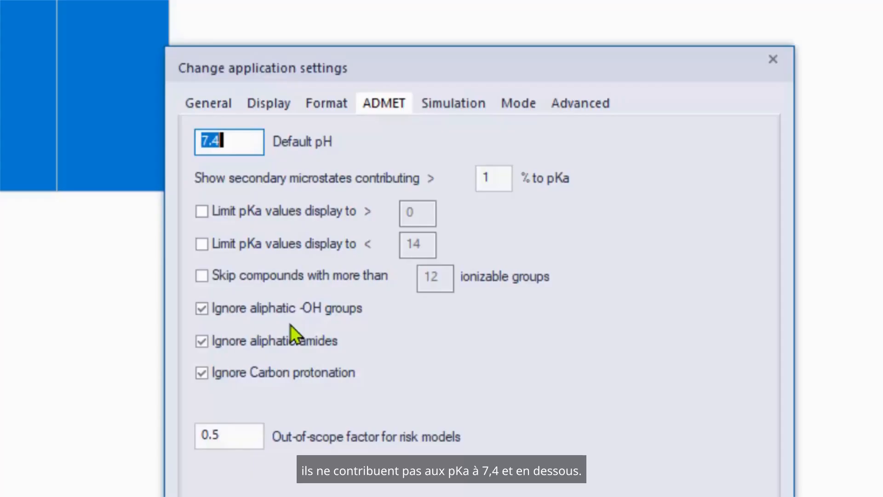
mouse_move(286, 347)
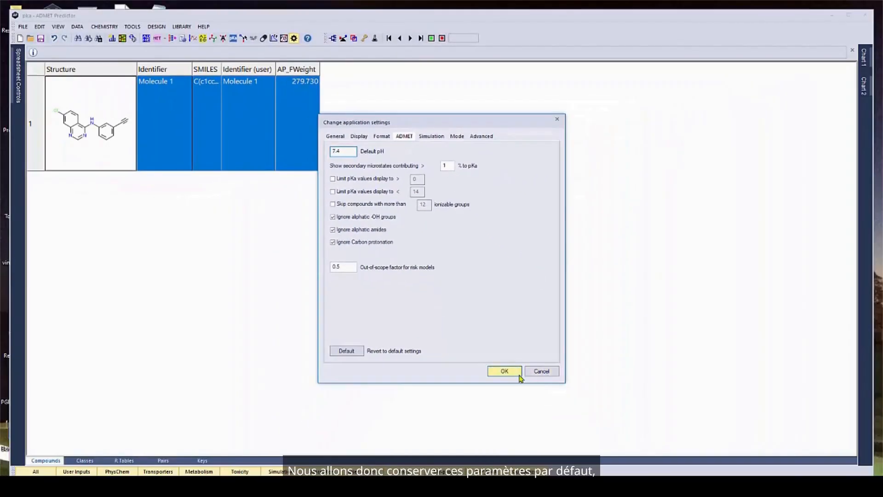
click(505, 371)
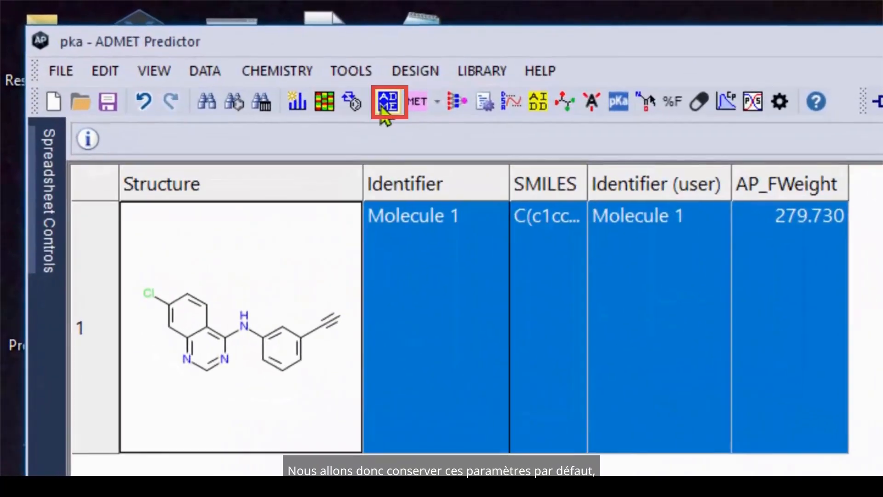
- Calculate all ADMET properties for Molecule 1 at pH 7.4 and show its PhysChem results
click(291, 75)
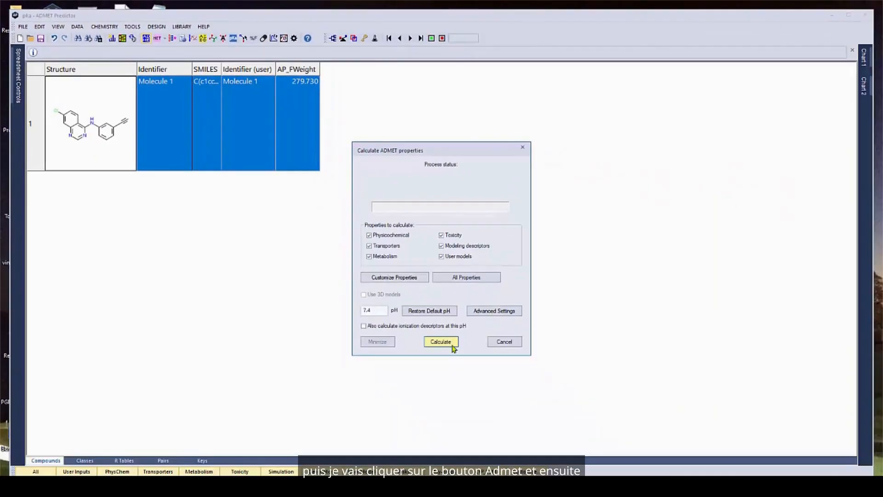
click(442, 342)
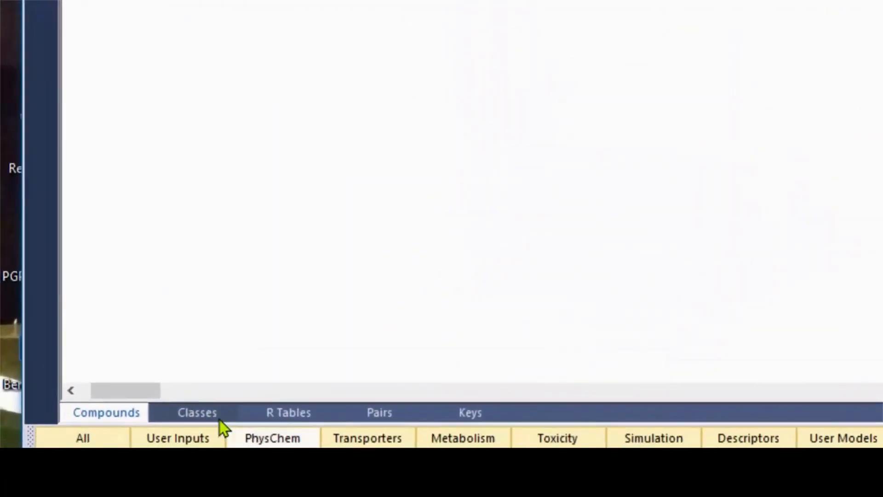
click(273, 441)
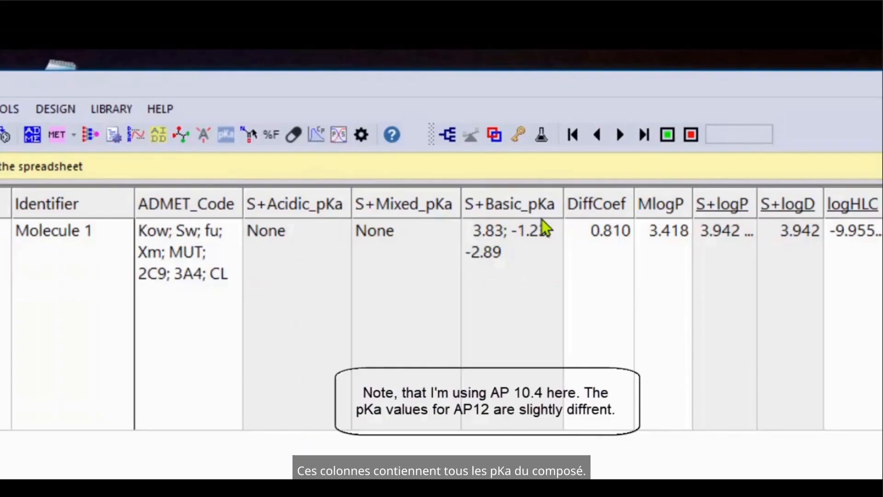
- View the pKa microstates of Molecule 1 from its S+Basic_pKa value, and close the display
click(511, 314)
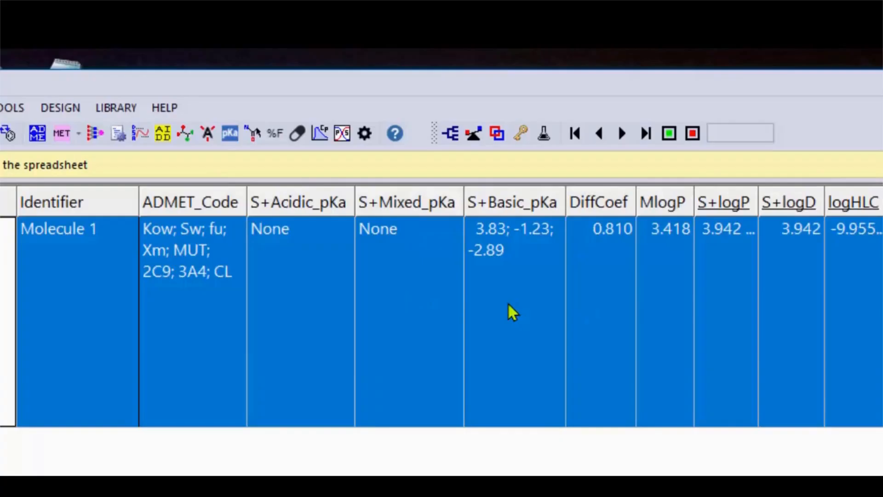
double_click(509, 305)
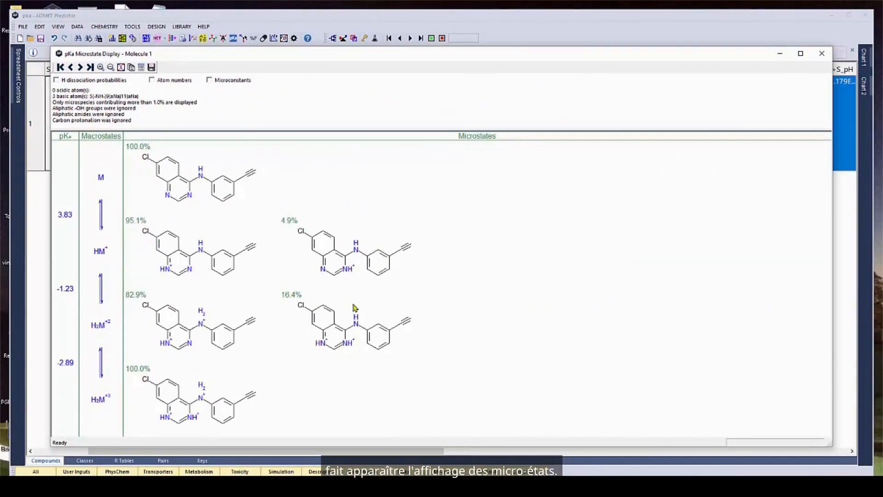
click(822, 54)
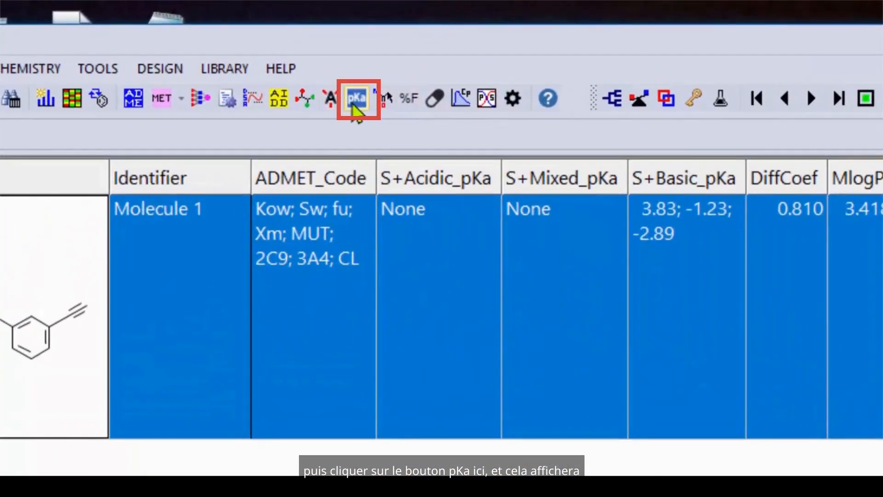
- Reopen the pKa Microstate Display for Molecule 1, temporarily show the atom numbers on the structures, and close it
click(356, 99)
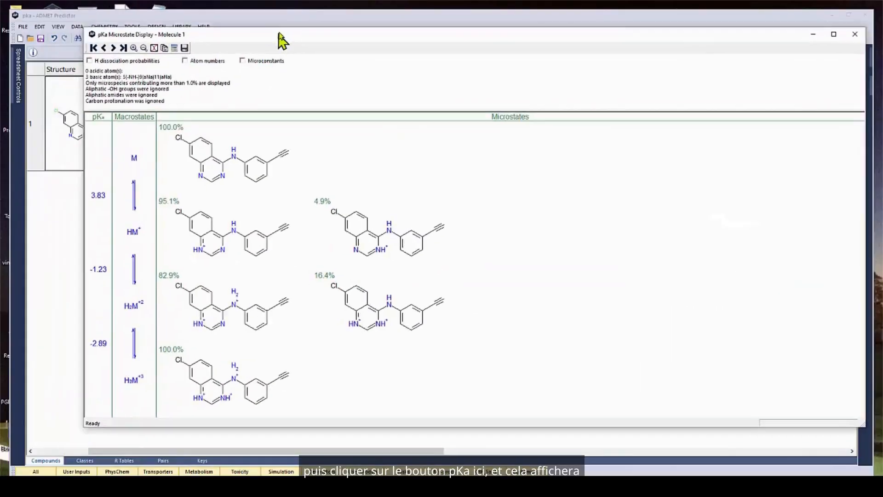
drag(282, 41, 285, 38)
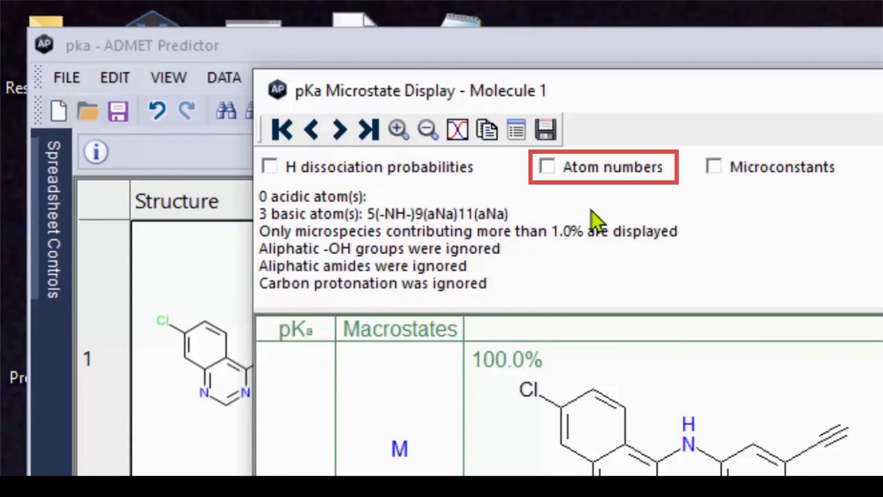
click(582, 180)
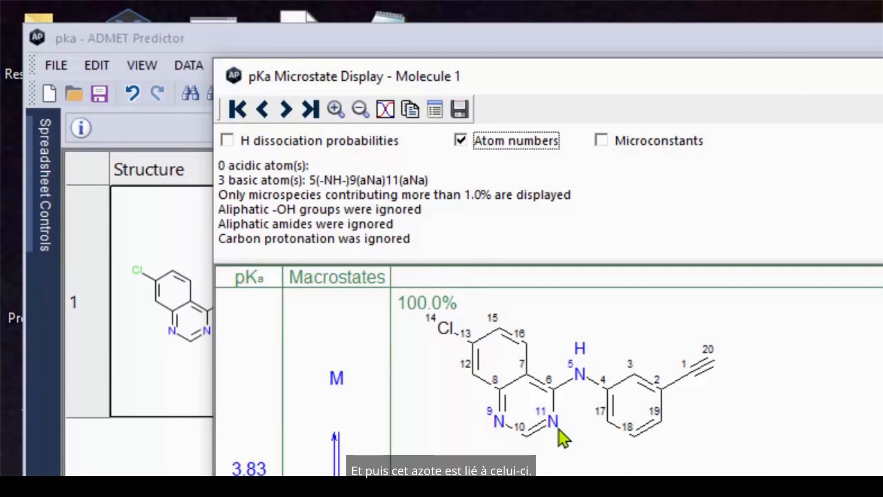
click(517, 142)
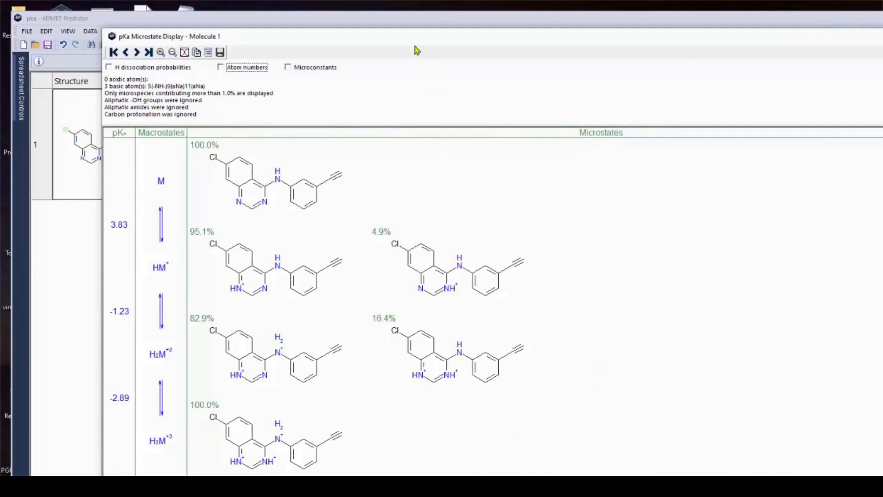
click(405, 21)
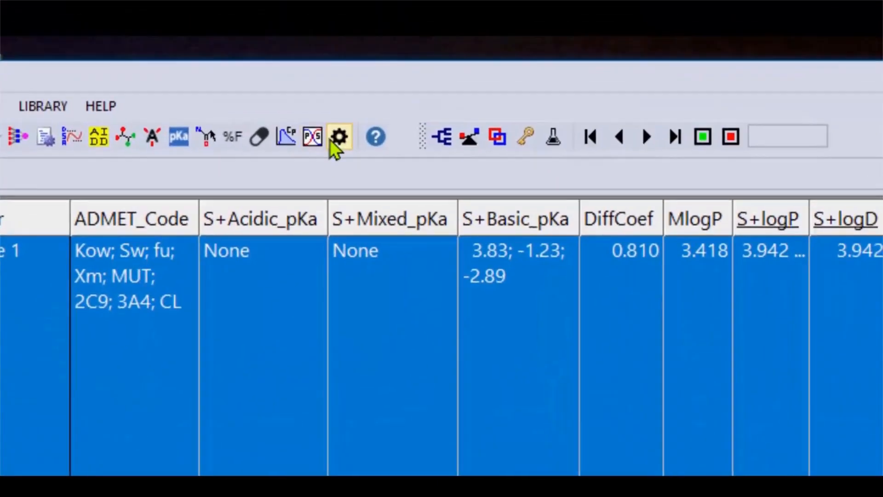
- Set the threshold for showing secondary microstates to 0% to pKa and recalculate the ADMET properties
click(332, 142)
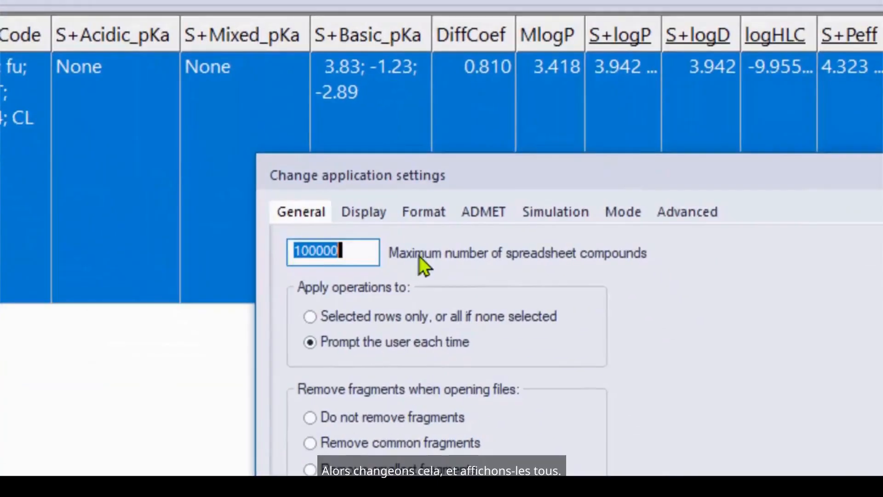
click(380, 81)
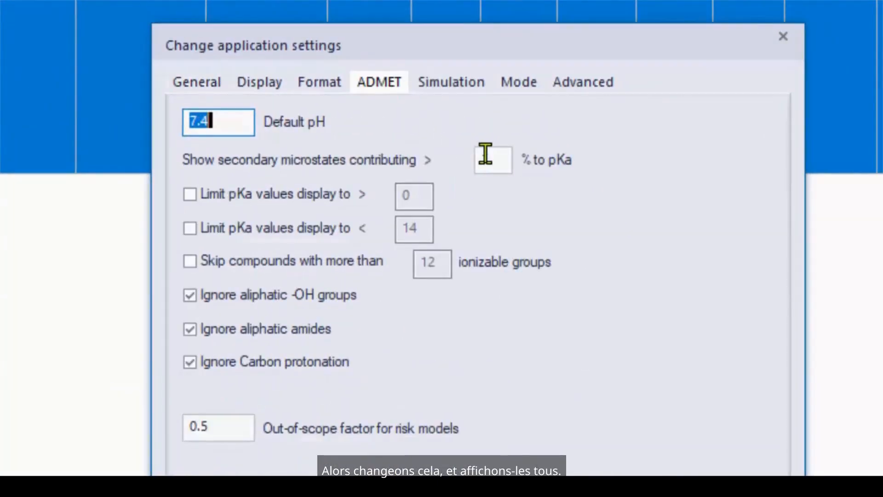
double_click(484, 158)
text(0)
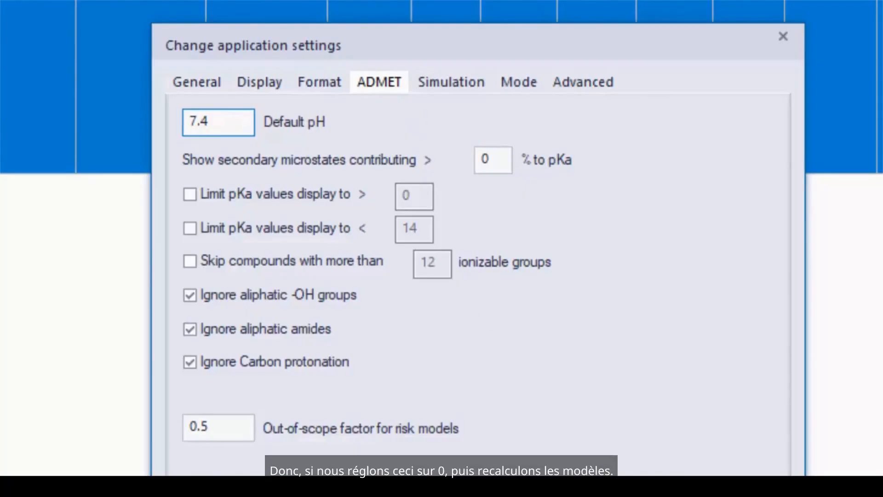
key(Return)
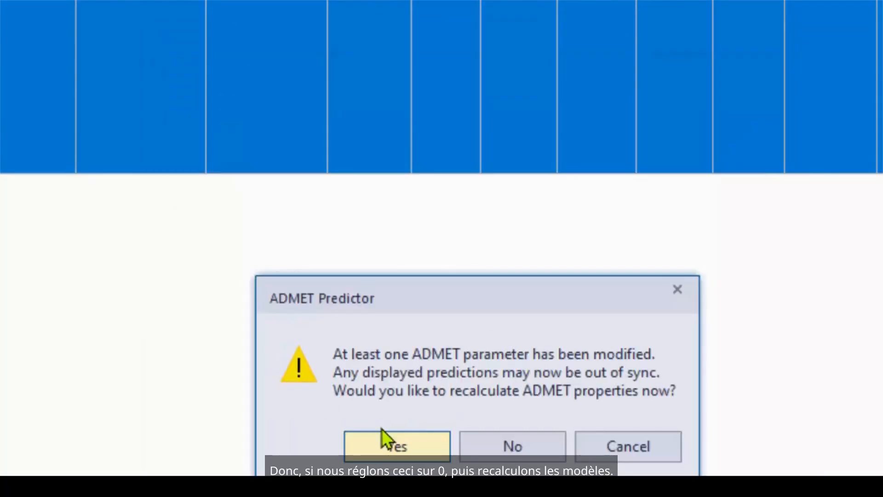
click(375, 454)
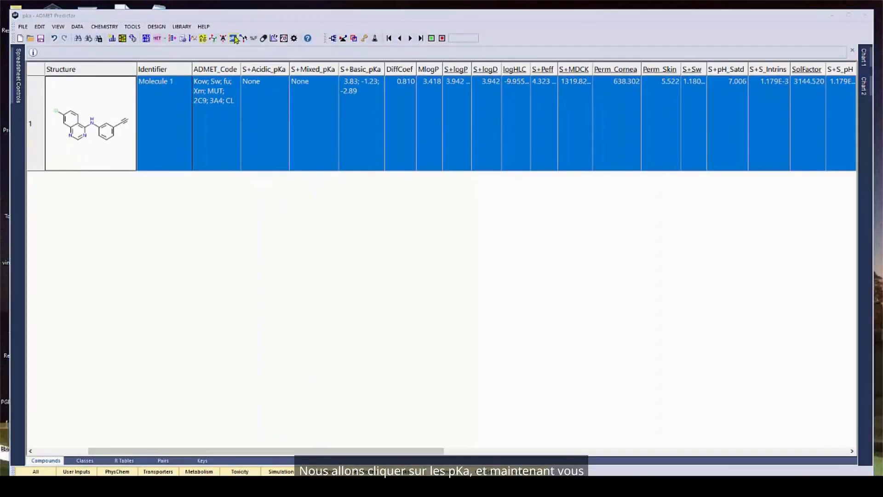
- Display the recalculated pKa microstates of Molecule 1 together with the distribution of microstates graph
click(234, 38)
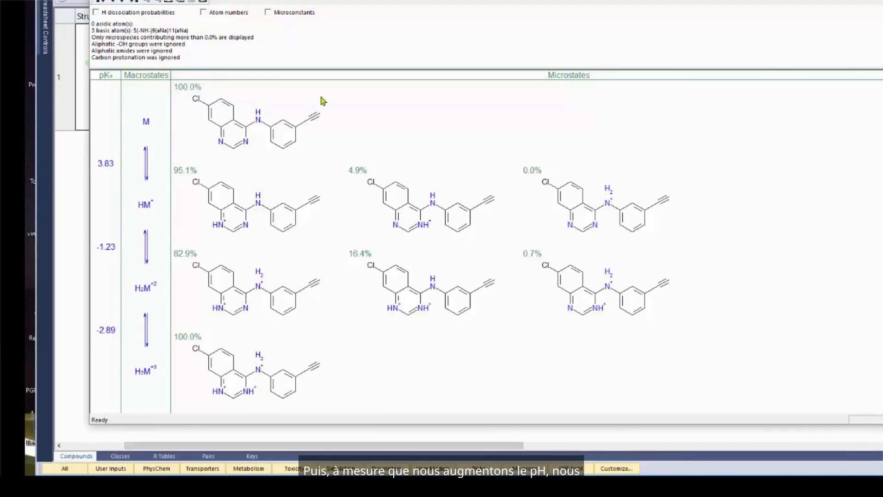
click(169, 5)
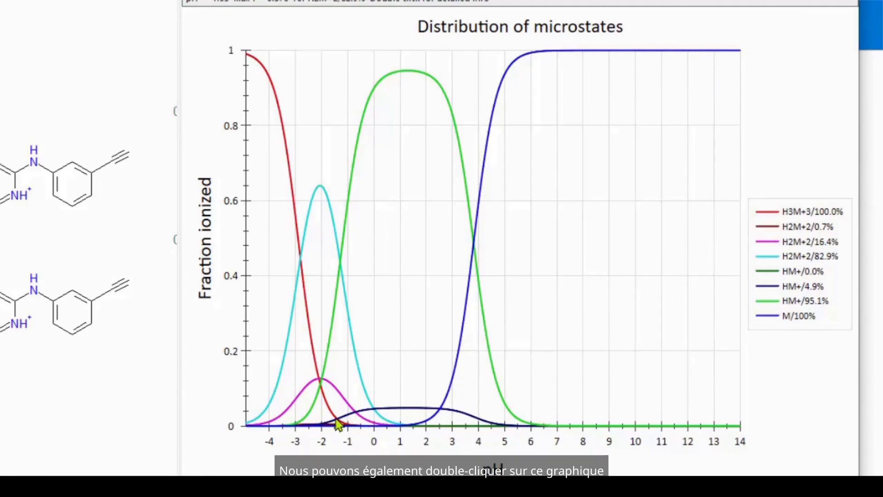
- List the microstate fractions at about pH 0.21 from the graph and highlight the HM+/95.1% row
double_click(380, 391)
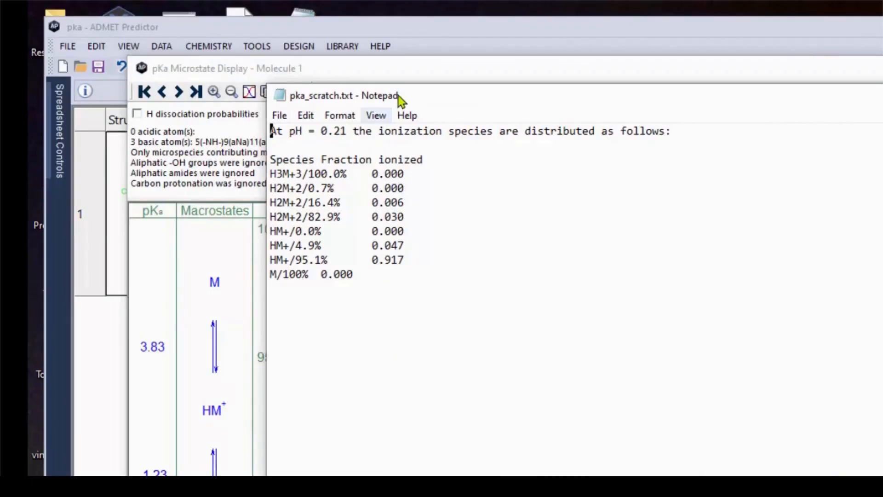
drag(416, 102, 704, 99)
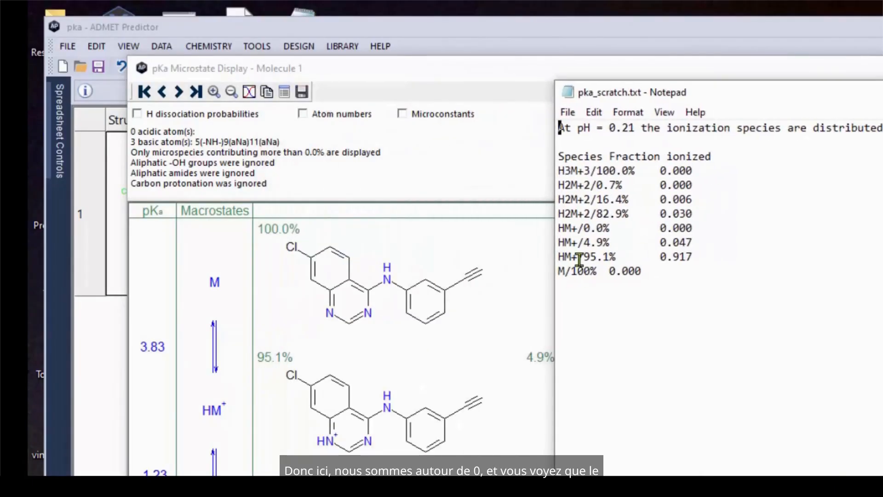
drag(559, 257, 689, 256)
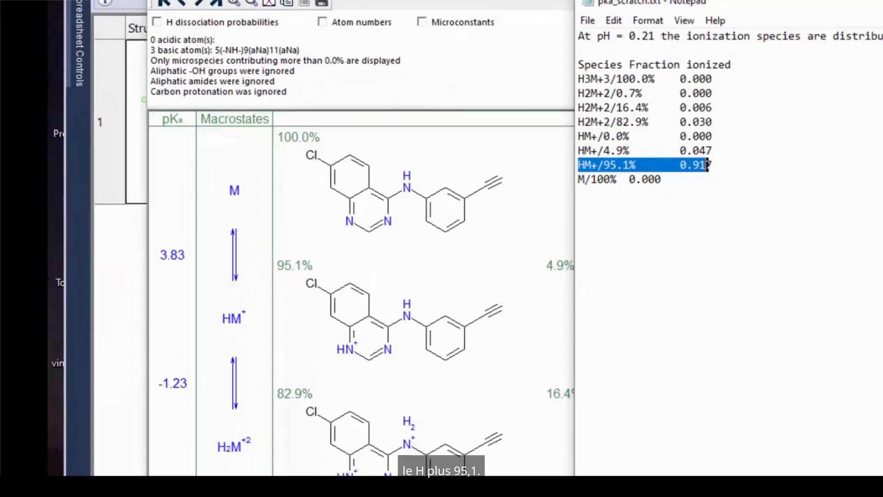
click(506, 424)
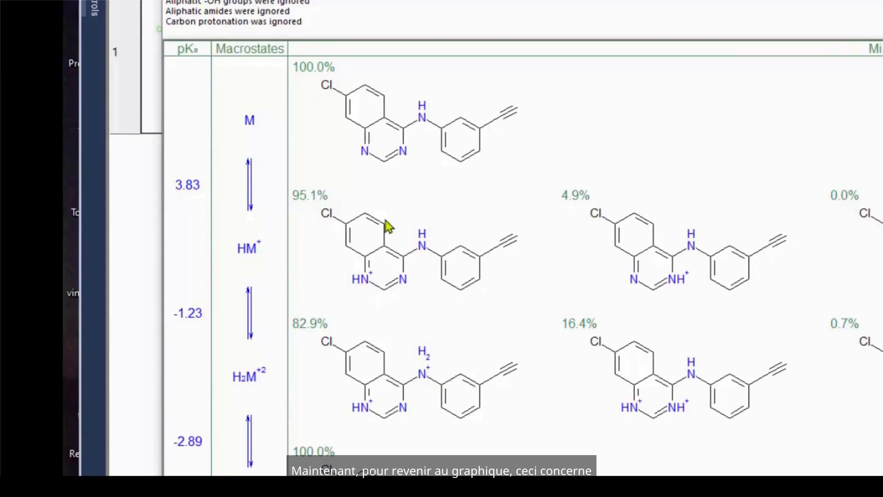
- Show the distribution of macrostates graph, list its species fractions at about pH 0.92, and highlight the HM+ row
click(128, 53)
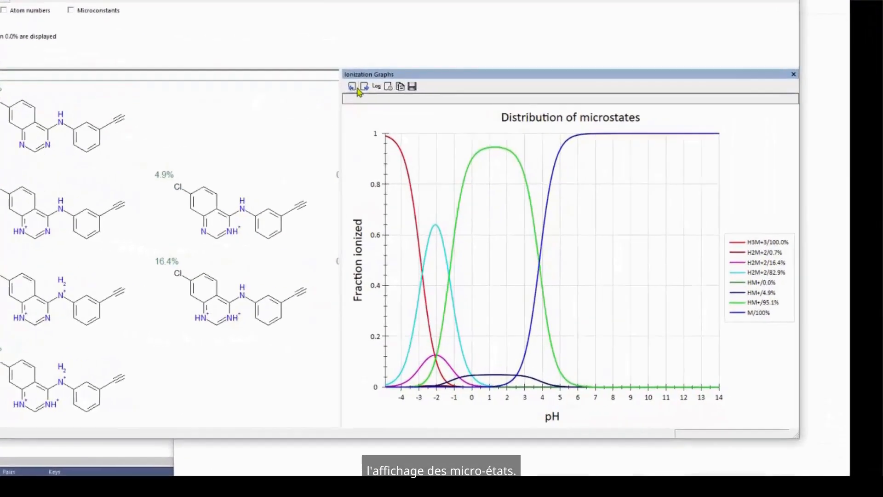
click(274, 48)
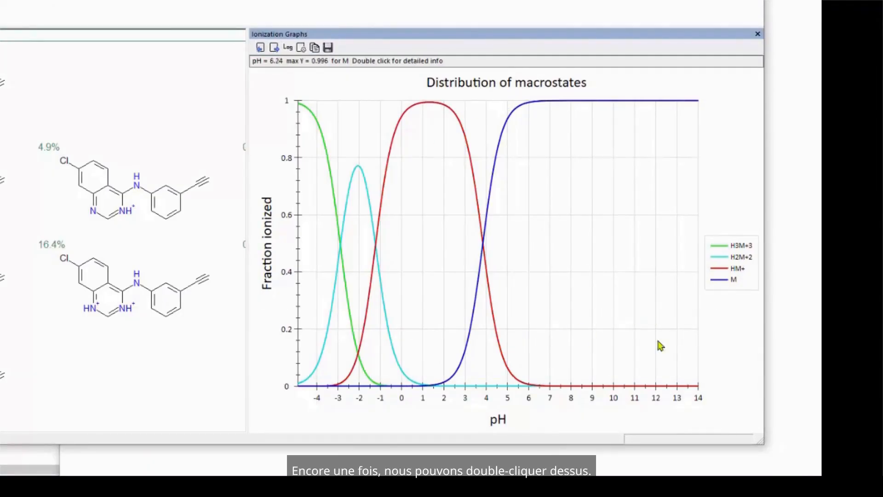
double_click(420, 367)
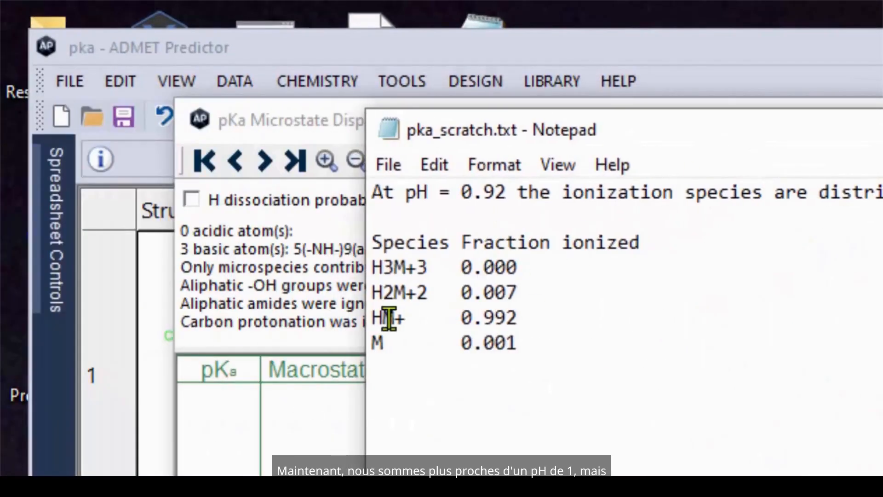
drag(374, 317, 528, 312)
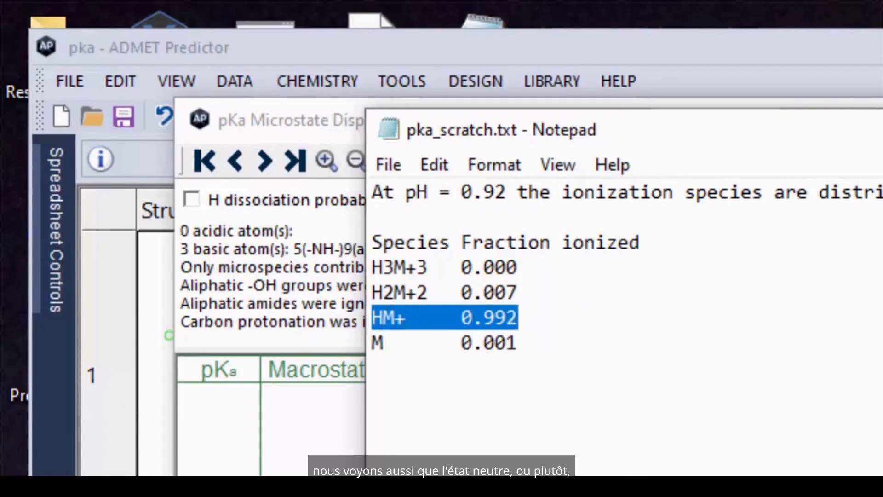
drag(874, 130, 659, 149)
key(alt+F4)
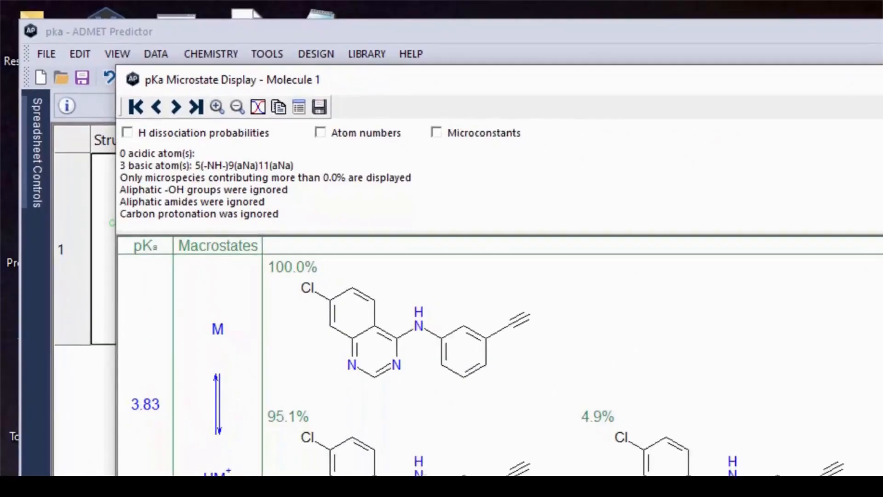
- Go through the Bjerrum plot, the average formal charge graph and the averaged single proton acidities graph
click(596, 170)
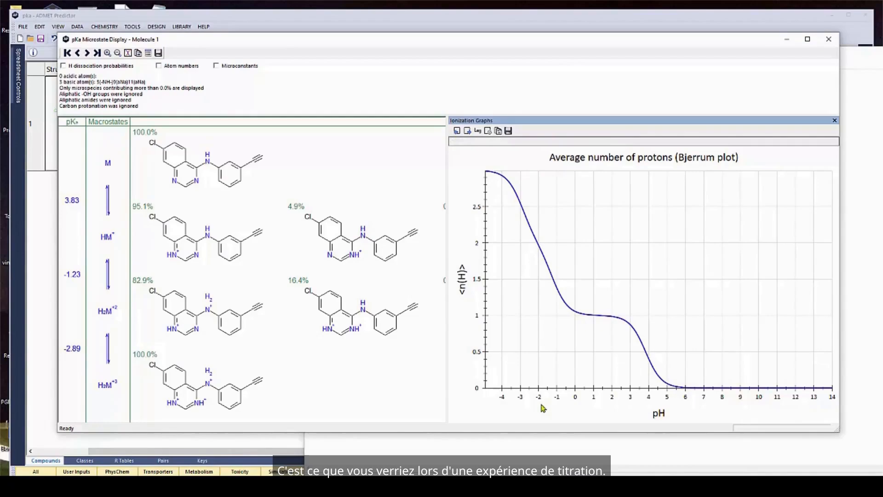
click(467, 132)
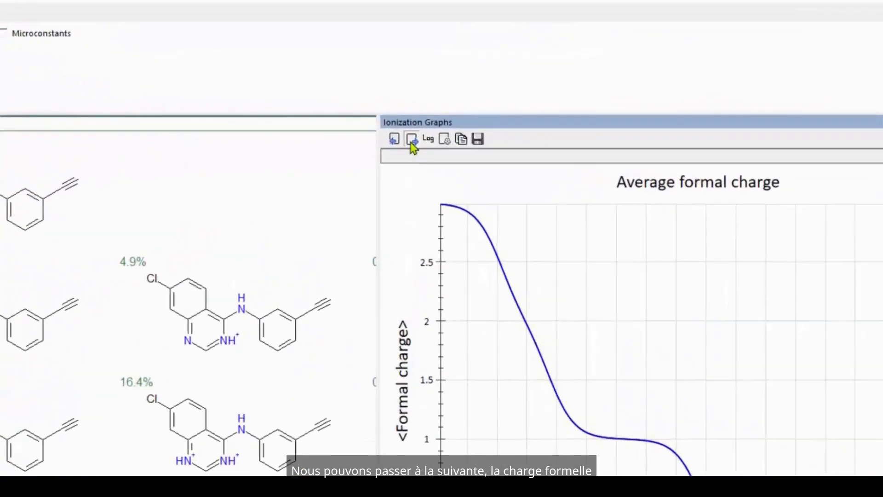
click(467, 132)
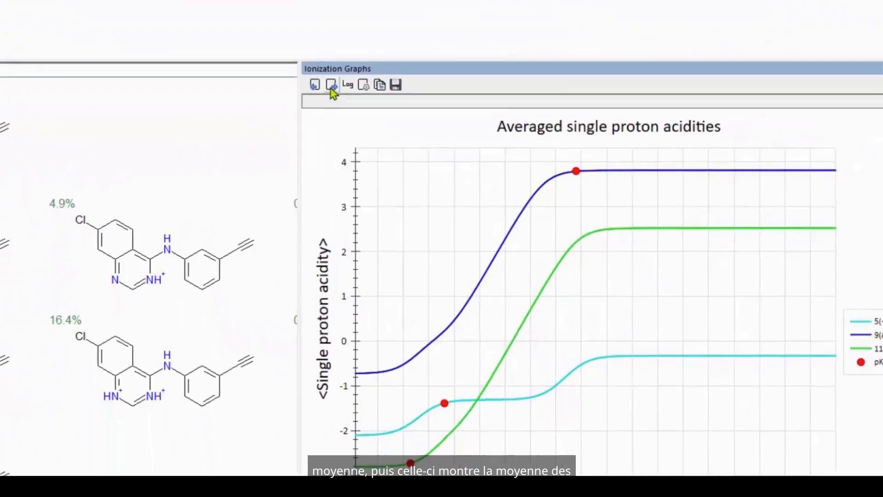